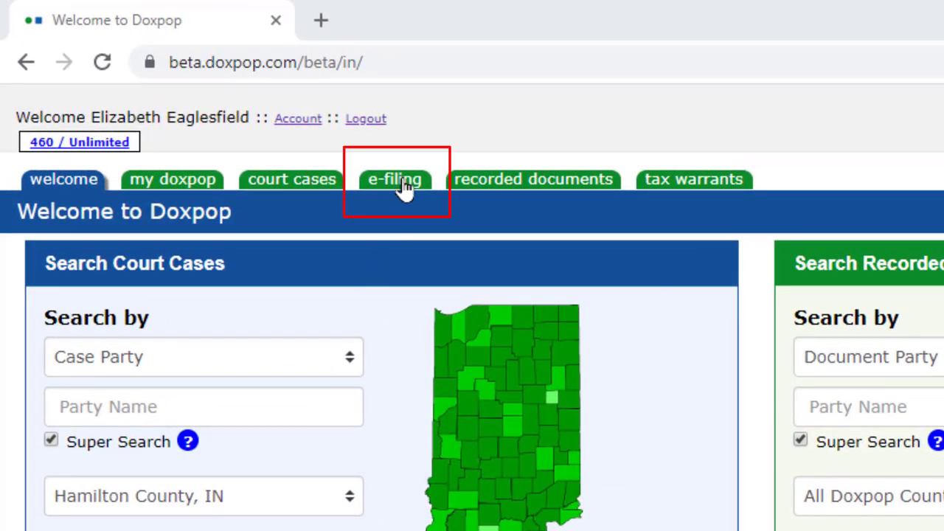
From the e-filing section, start a new case filing to get the blank Initiate a New Case form
left_click(404, 184)
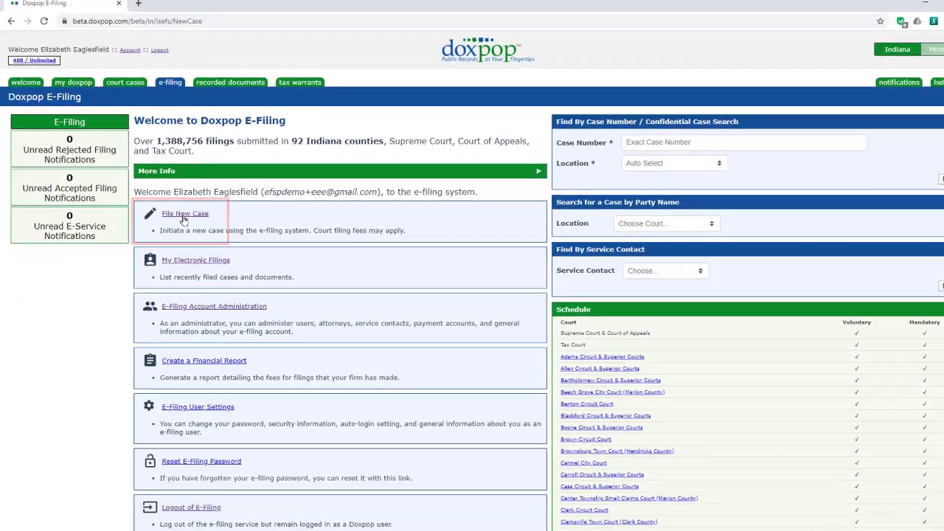
left_click(333, 289)
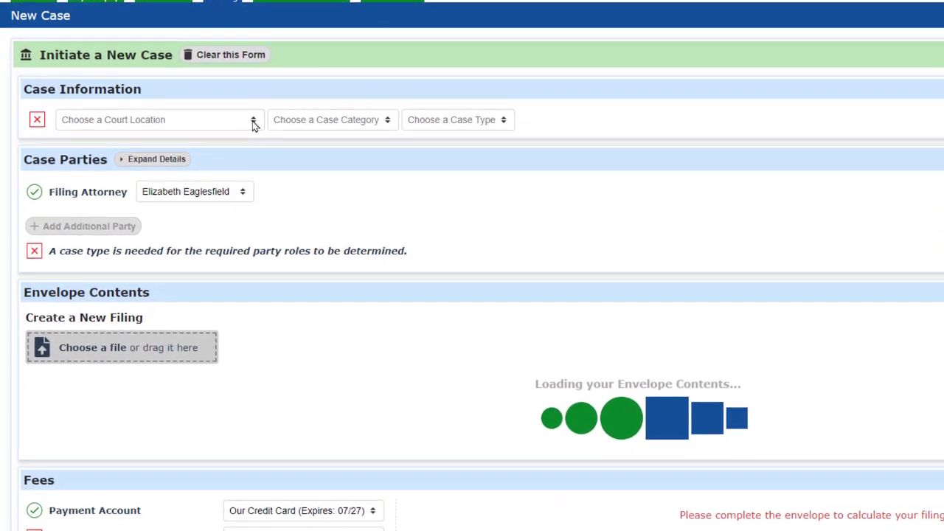
Choose Hamilton County court, Family category and case type DC - Domestic Relations with Children
left_click(192, 173)
type("Hamilton County")
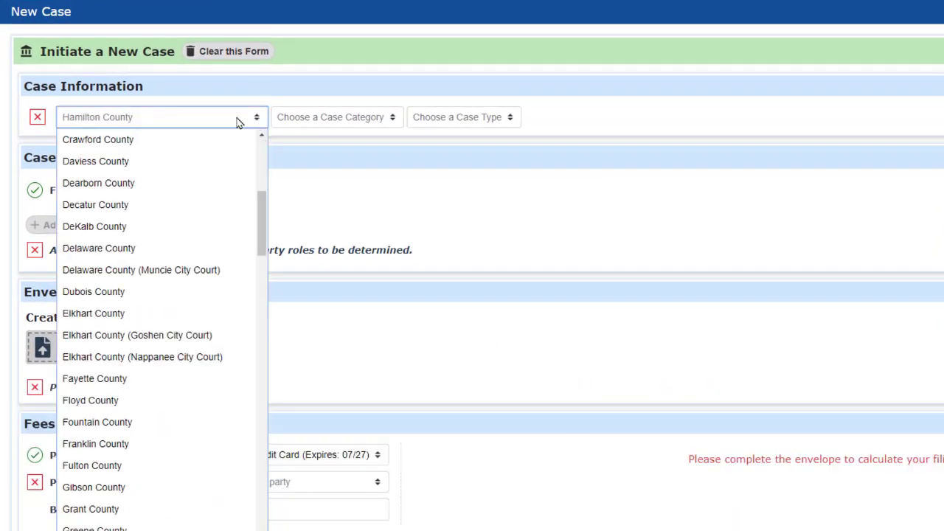
key("Return")
left_click(381, 122)
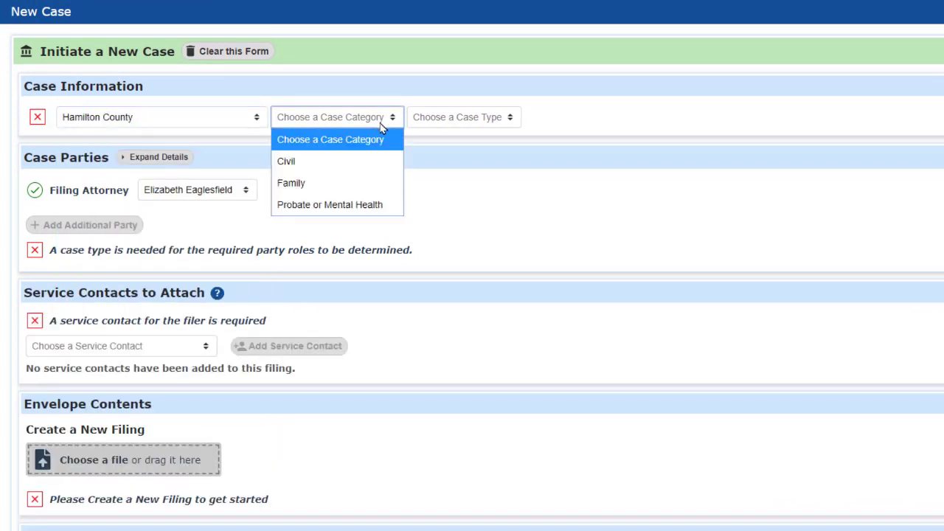
left_click(363, 185)
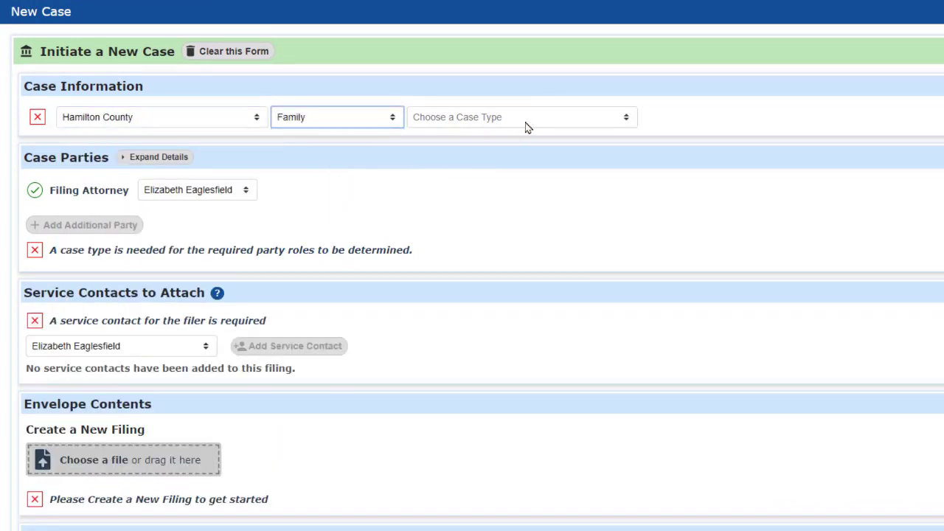
left_click(526, 126)
left_click(526, 183)
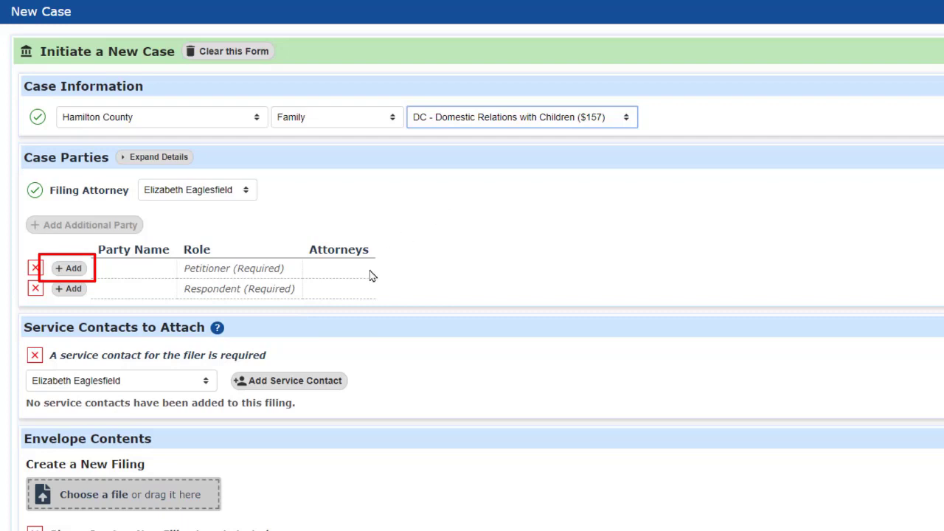
Add a petitioner party and enter their full name and Indiana street address, zip and United States
left_click(74, 270)
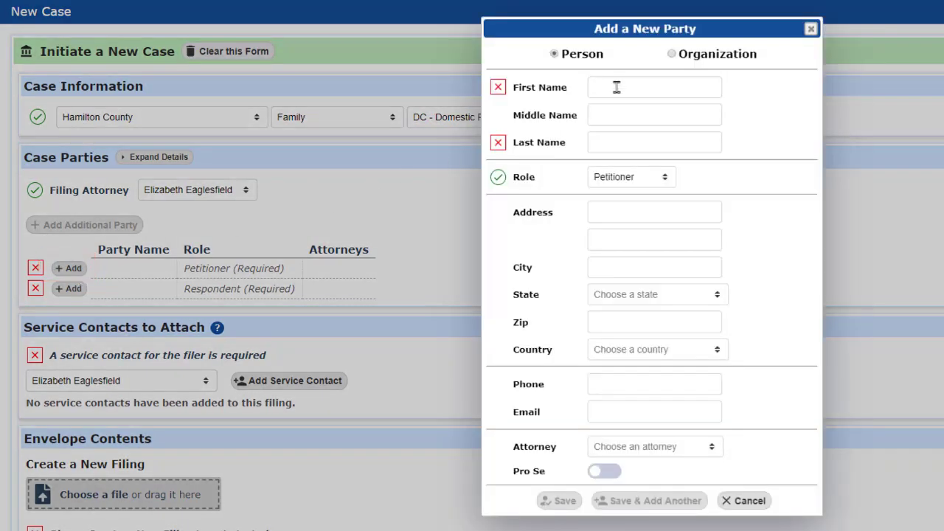
left_click(617, 87)
type("Stella")
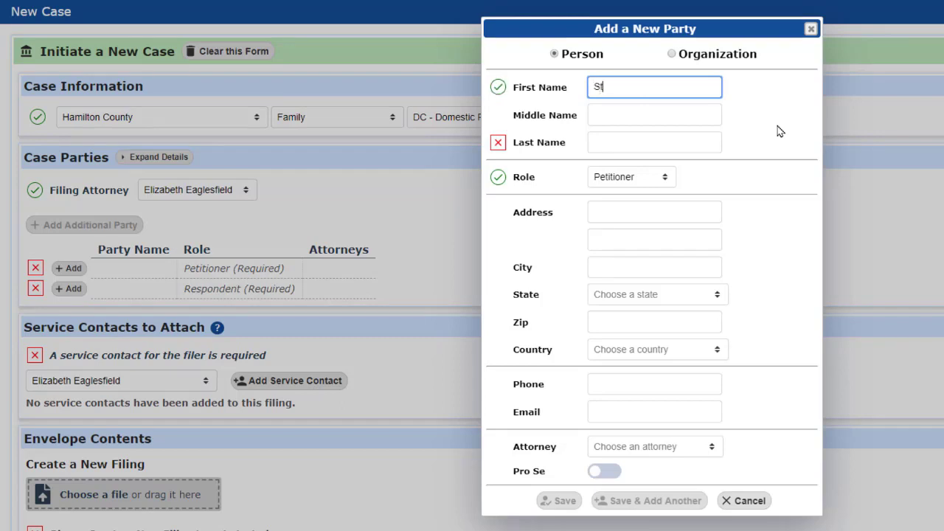
key("Tab")
key("Tab")
type("Kowal")
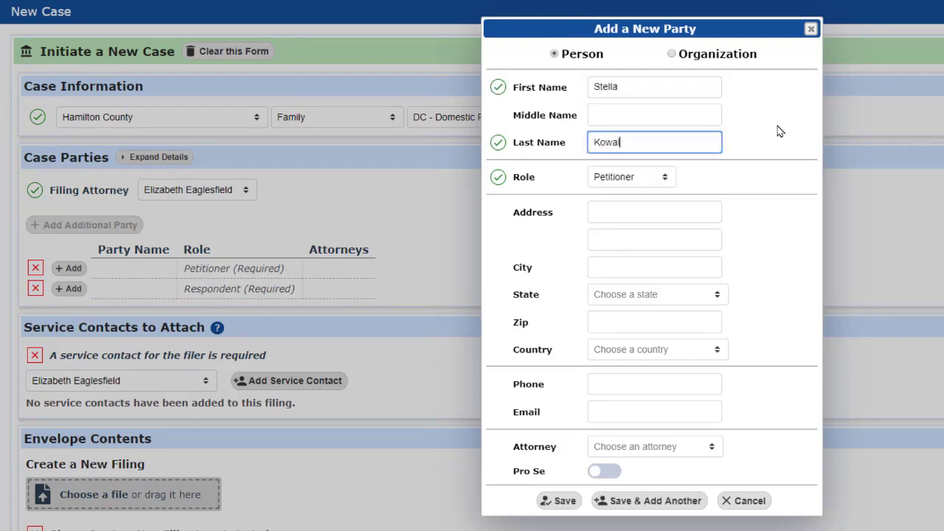
type("ski")
key("Tab")
key("Tab")
type("8")
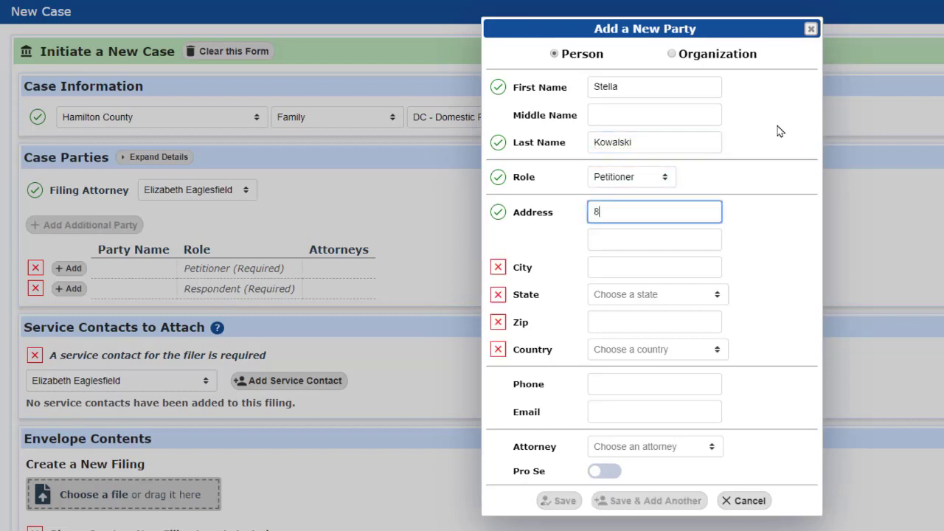
type("22 E Main")
key("Tab")
key("Tab")
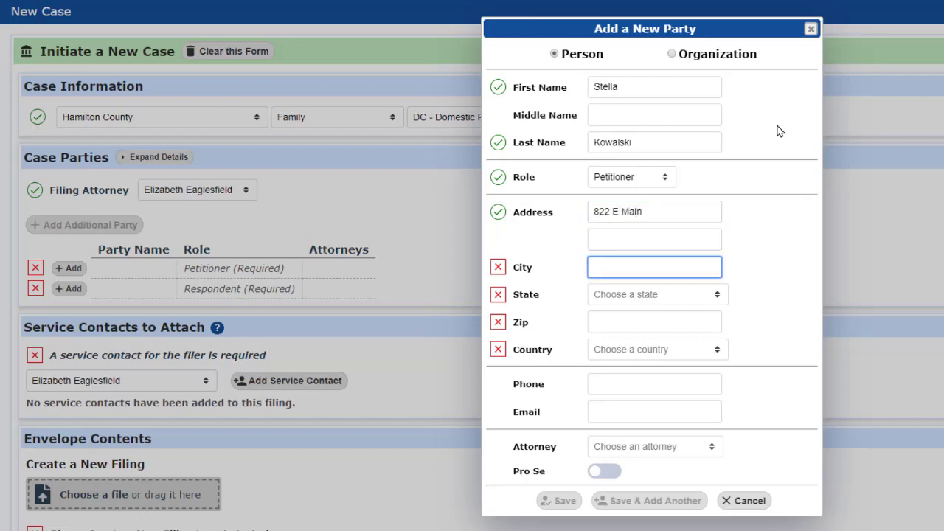
type("Richmond")
key("Tab")
type("in")
key("Tab")
type("47374")
key("Tab")
type("u")
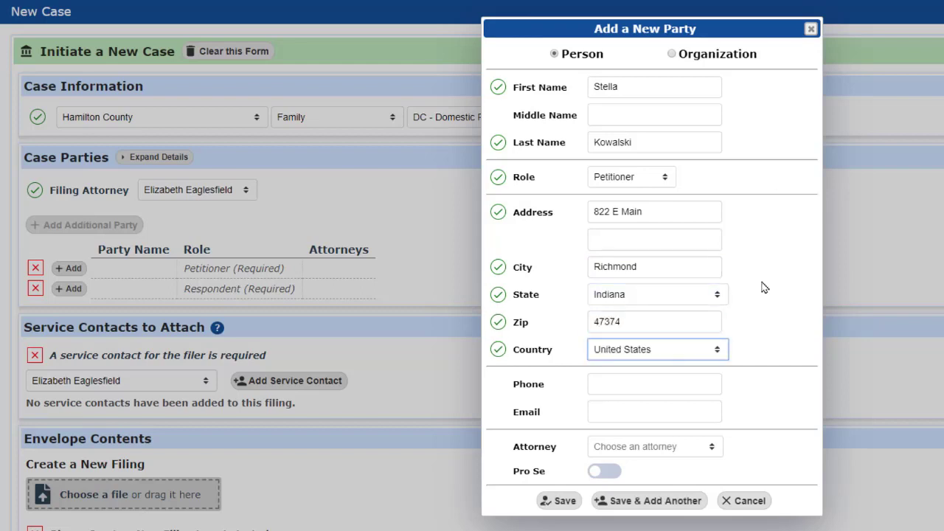
Assign the filing attorney to the petitioner, save, and begin entering the respondent
left_click(712, 452)
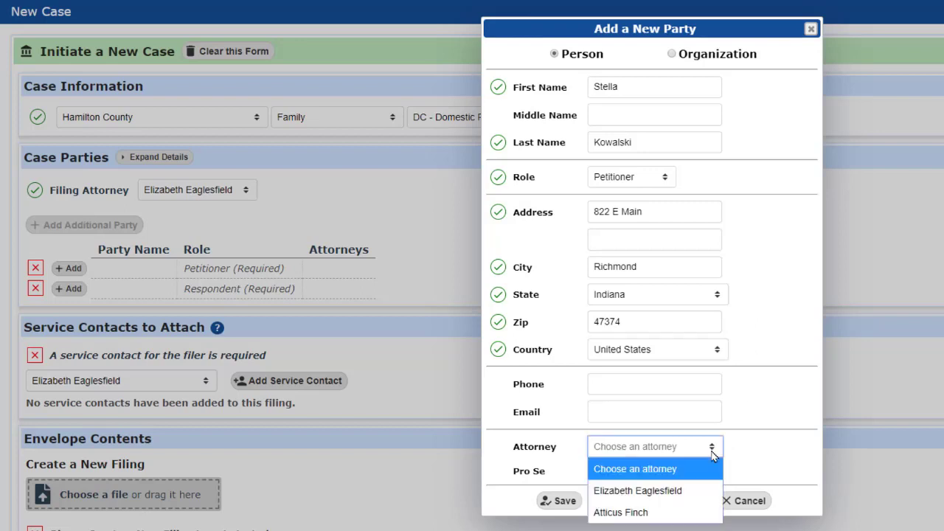
left_click(693, 488)
left_click(679, 519)
left_click(716, 92)
Enter the respondent's full name and Indiana address with United States country, and save without an attorney
type("Sta")
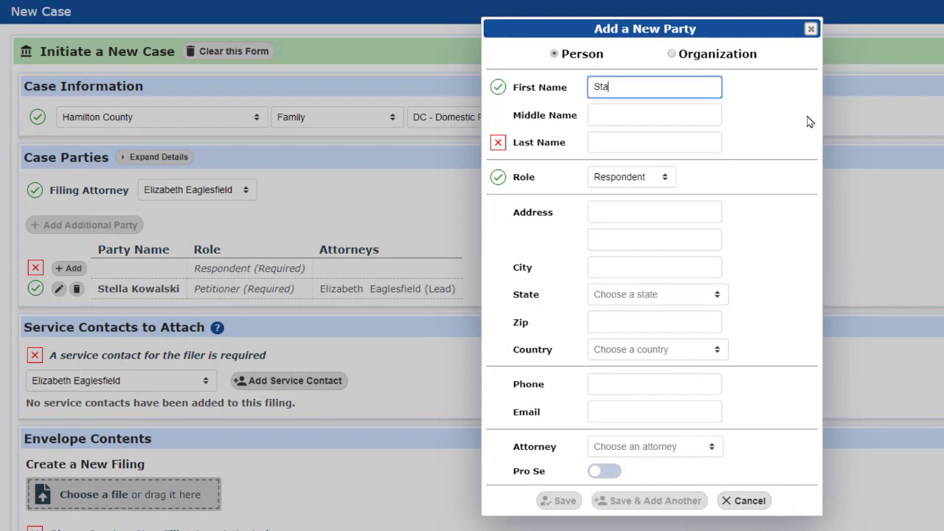
type("nley")
key("Tab")
key("Tab")
type("Kowal")
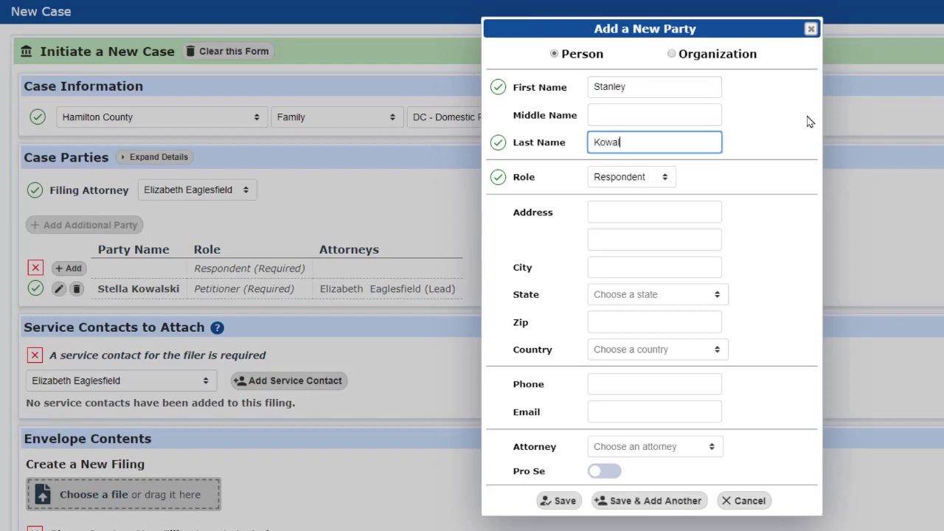
type("ski")
key("Tab")
key("Tab")
type("D")
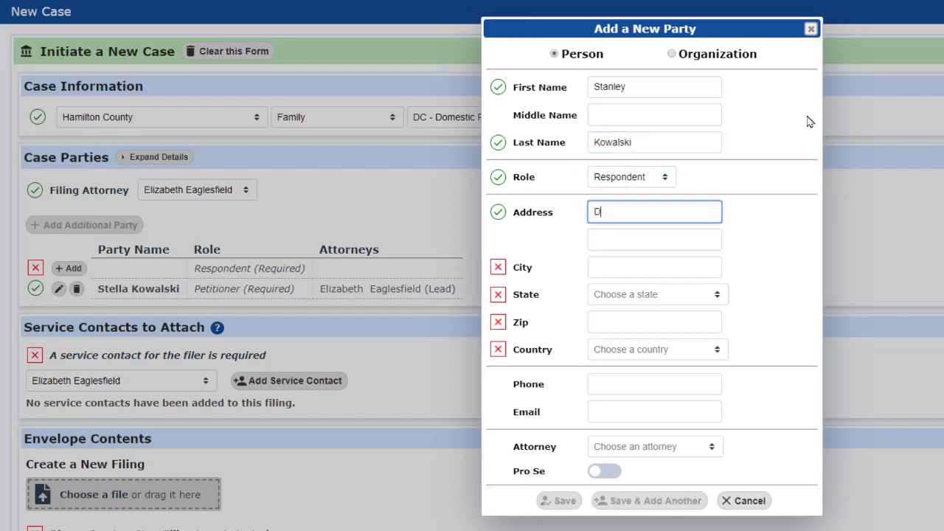
type("oghouse")
key("Tab")
key("Tab")
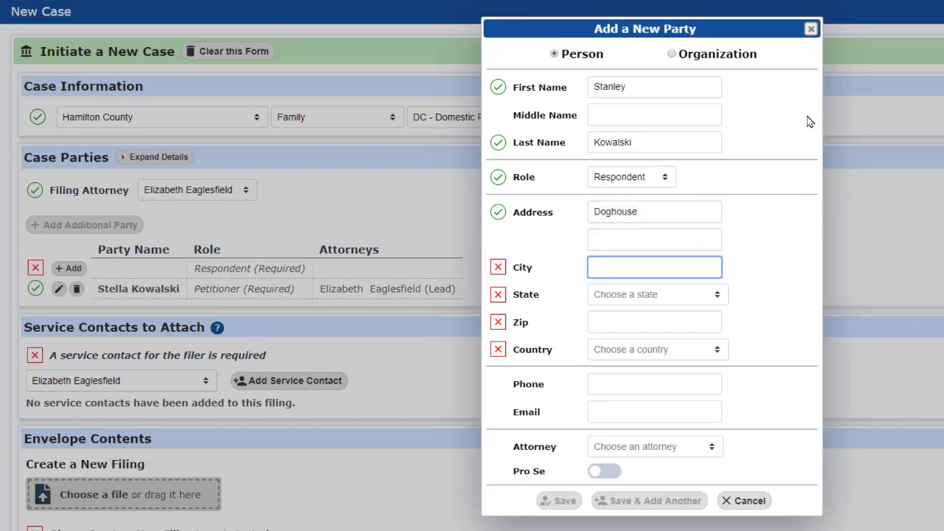
type("Richmond")
key("Tab")
key("i")
key("i")
key("i")
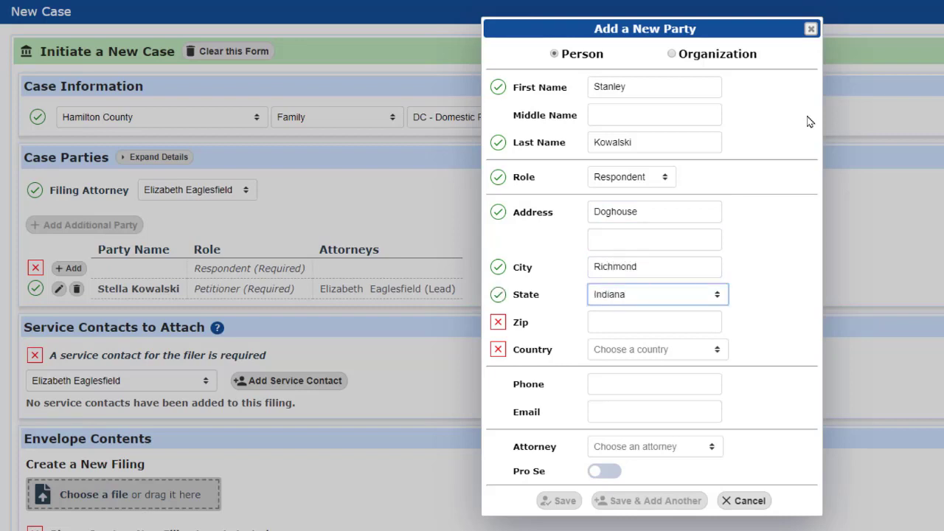
key("Tab")
type("473")
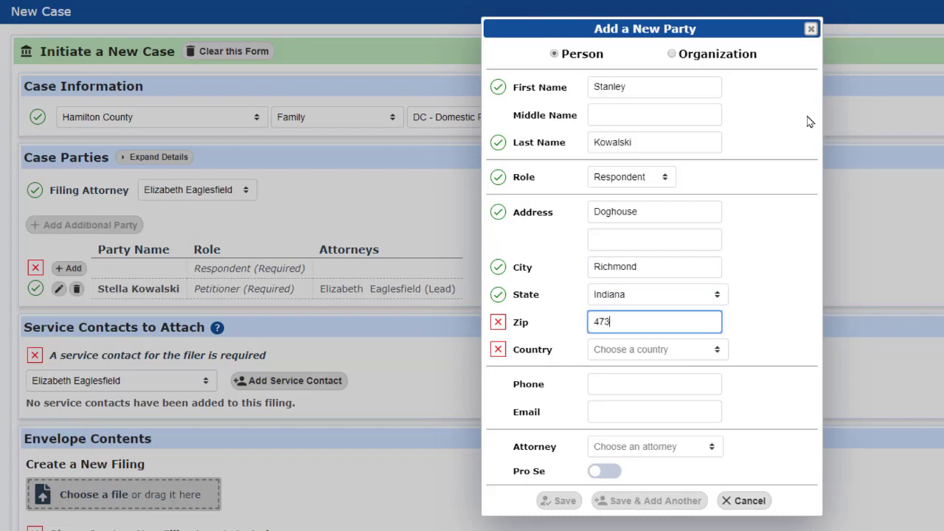
type("74")
key("Tab")
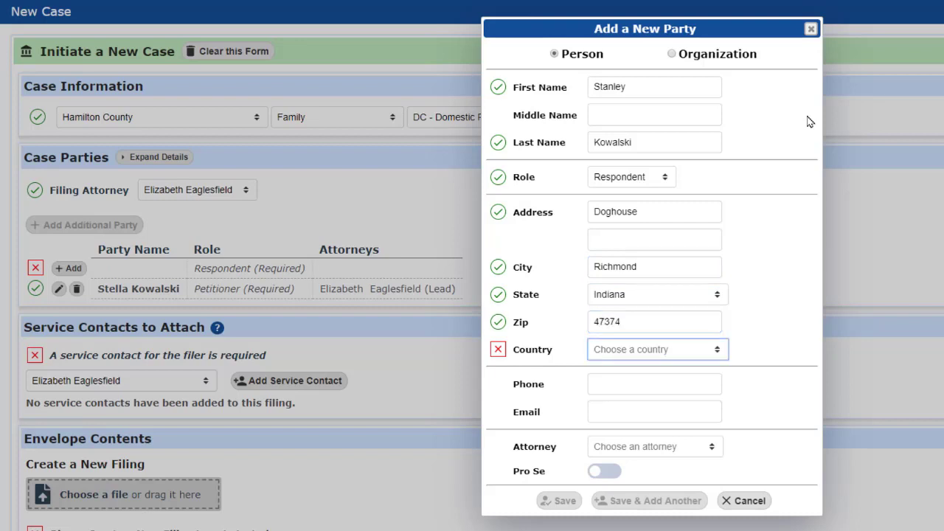
key("u")
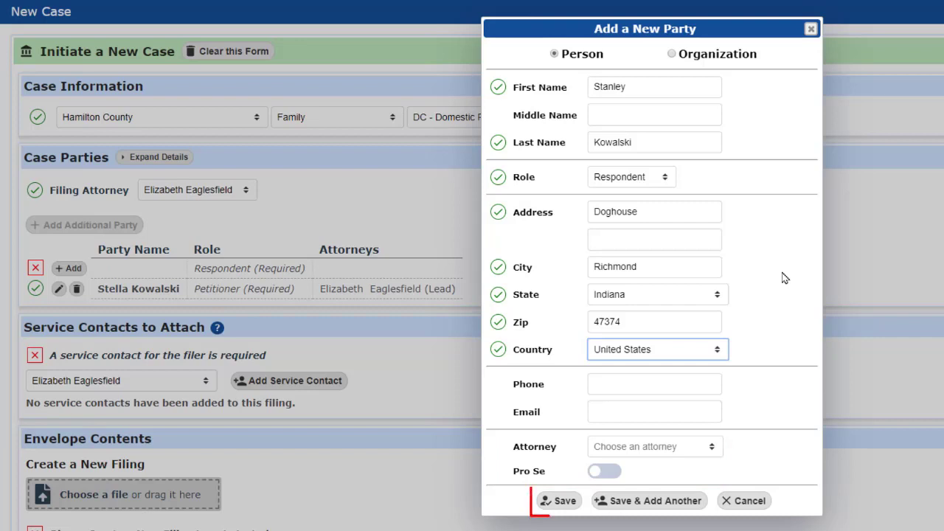
left_click(565, 502)
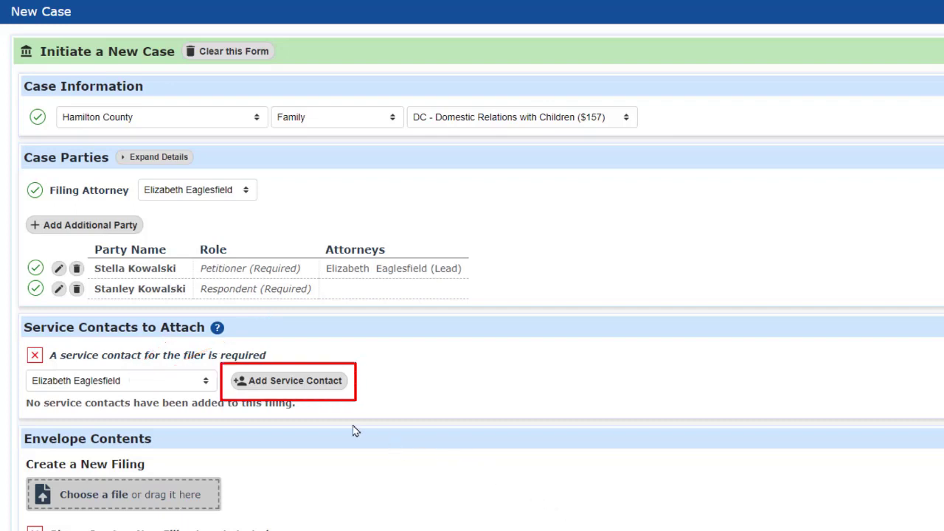
Add the filing attorney as the filer's service contact
left_click(288, 382)
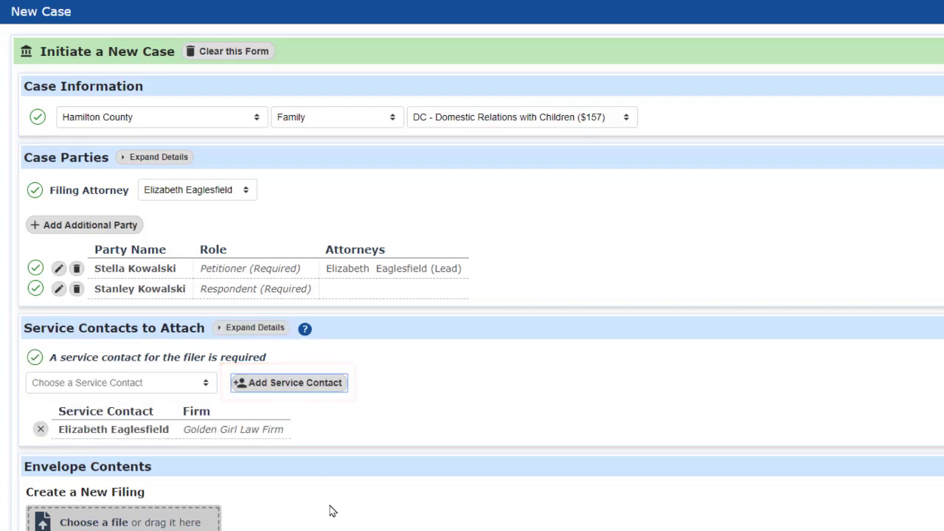
Upload Summons.pdf as a new filing of type Subpoena/Summons Filed
scroll(331, 510, "down", 5)
scroll(332, 236, "down", 2)
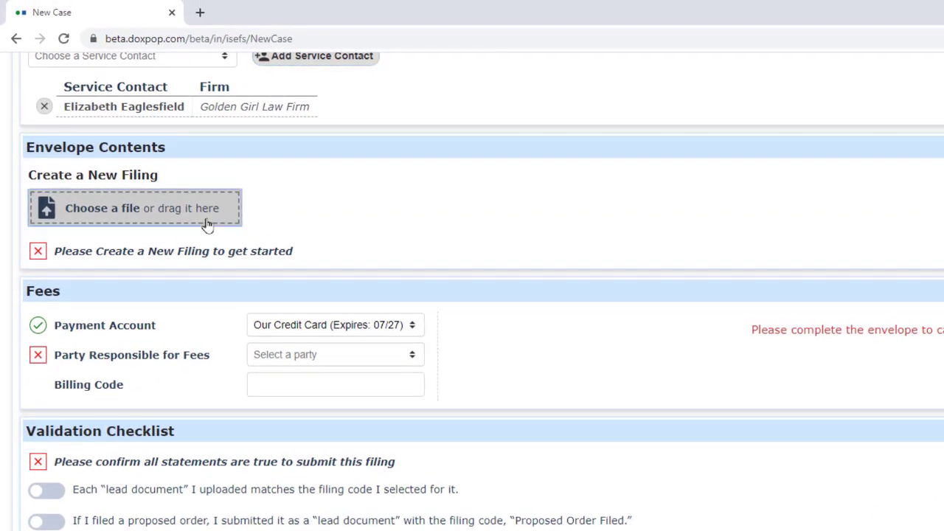
left_click(207, 225)
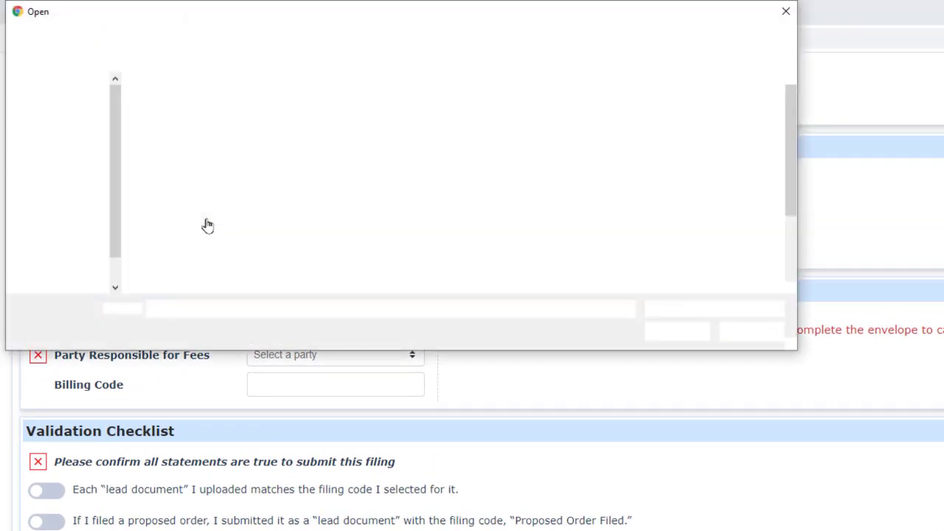
scroll(207, 224, "down", 2)
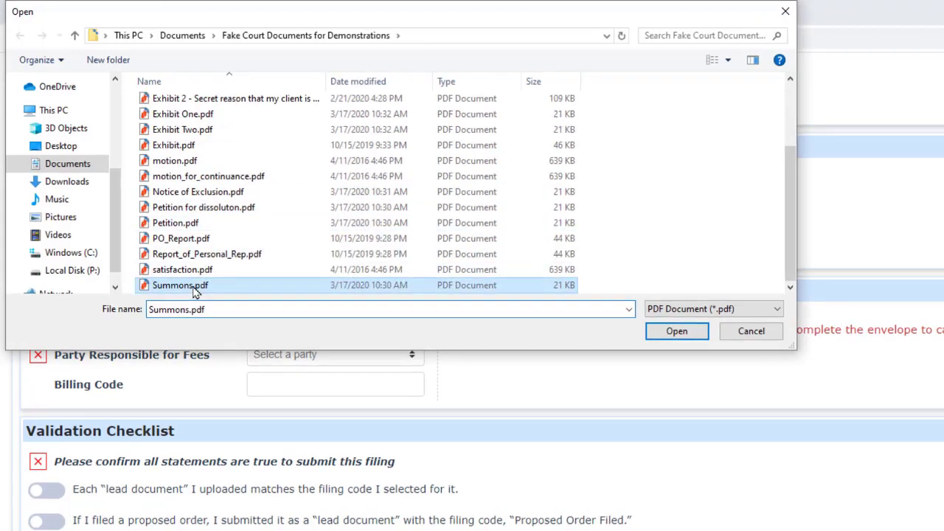
double_click(181, 285)
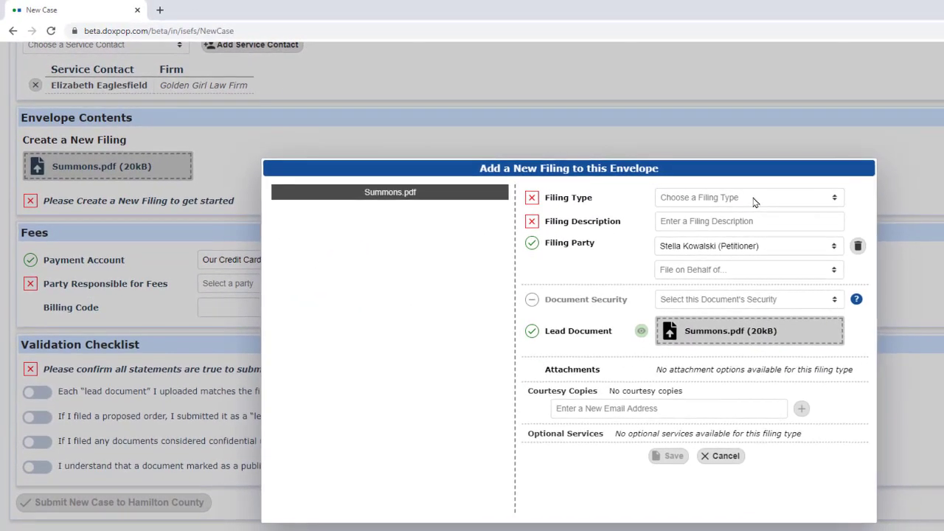
left_click(811, 230)
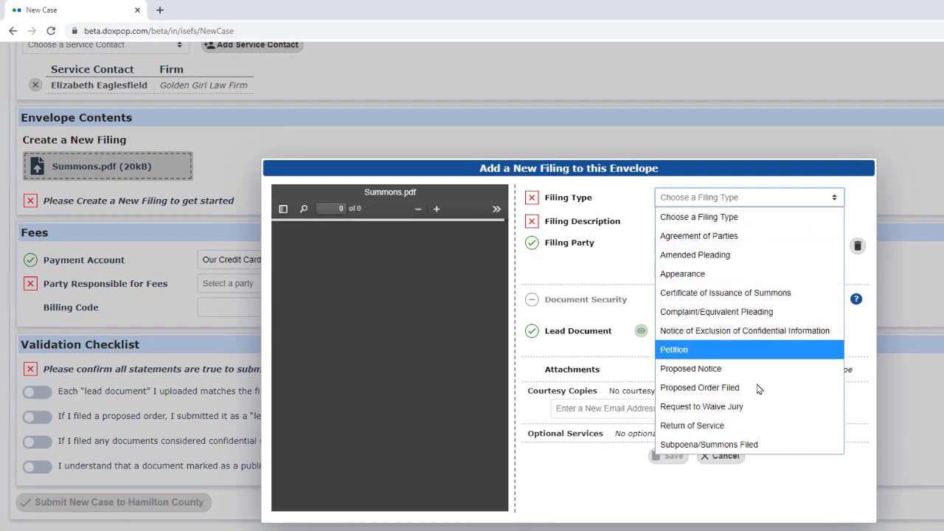
left_click(707, 445)
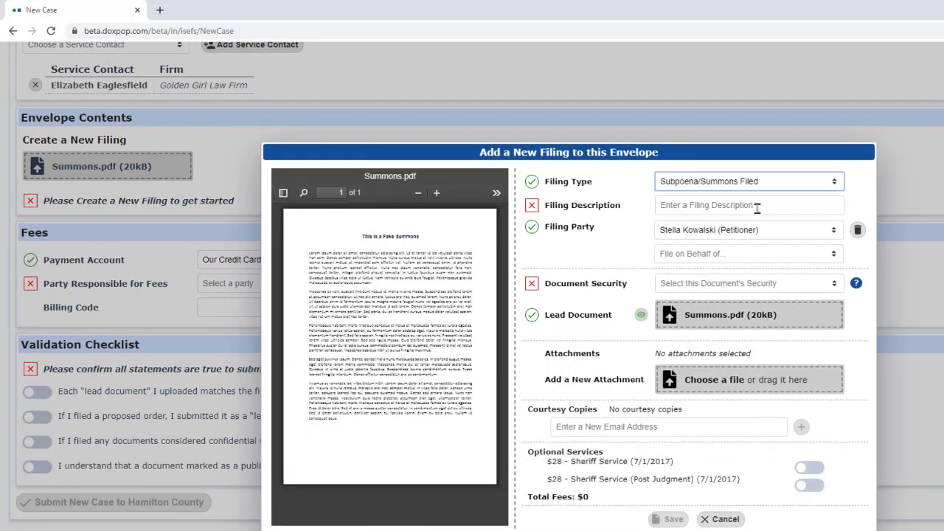
Describe it as 'Summons for...', make it a Public document, add $28 Sheriff Service, and save
left_click(757, 208)
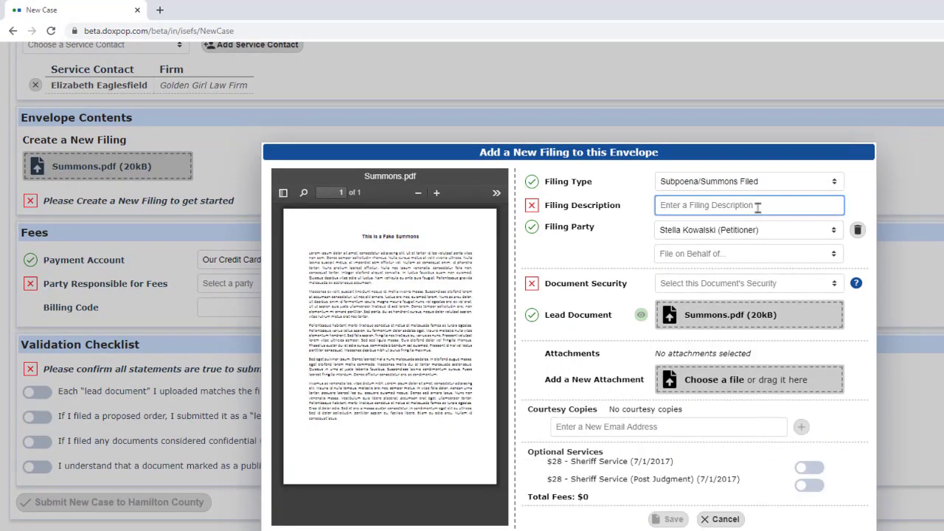
type("Summons for Stan")
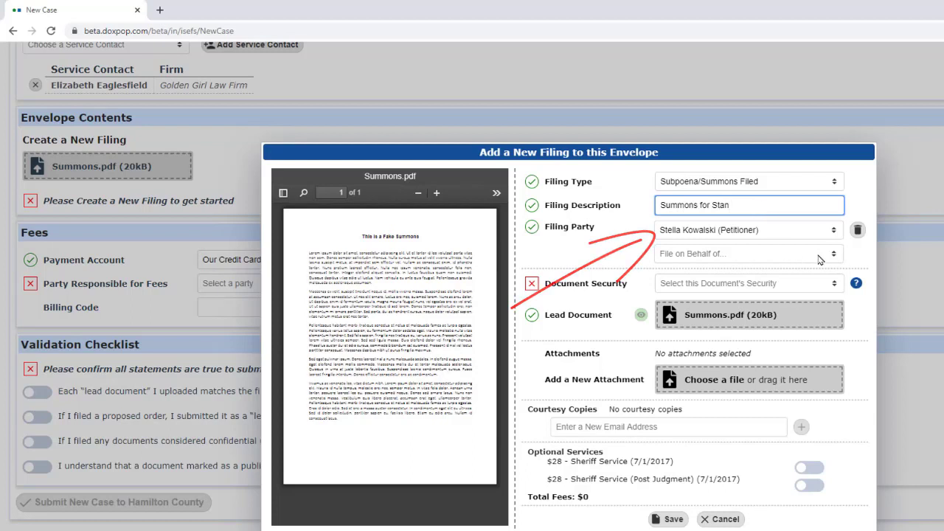
left_click(832, 285)
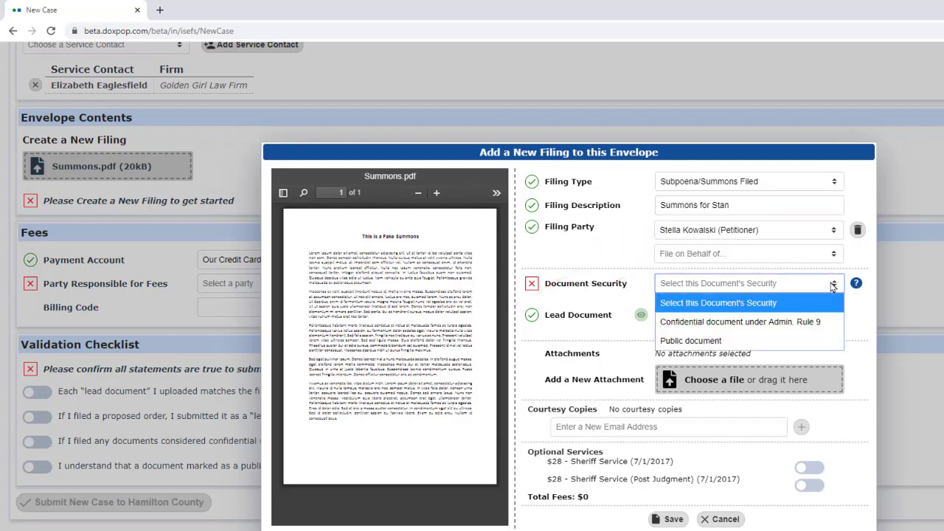
left_click(796, 339)
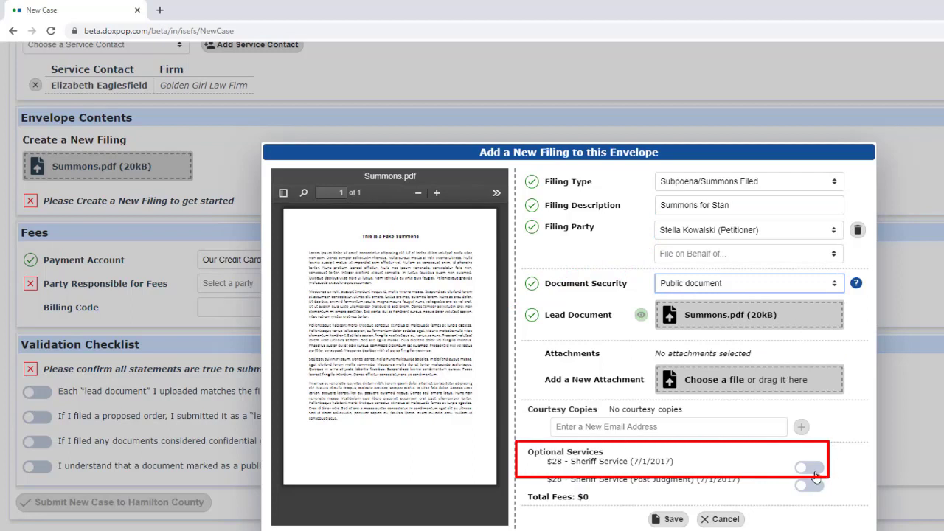
left_click(811, 469)
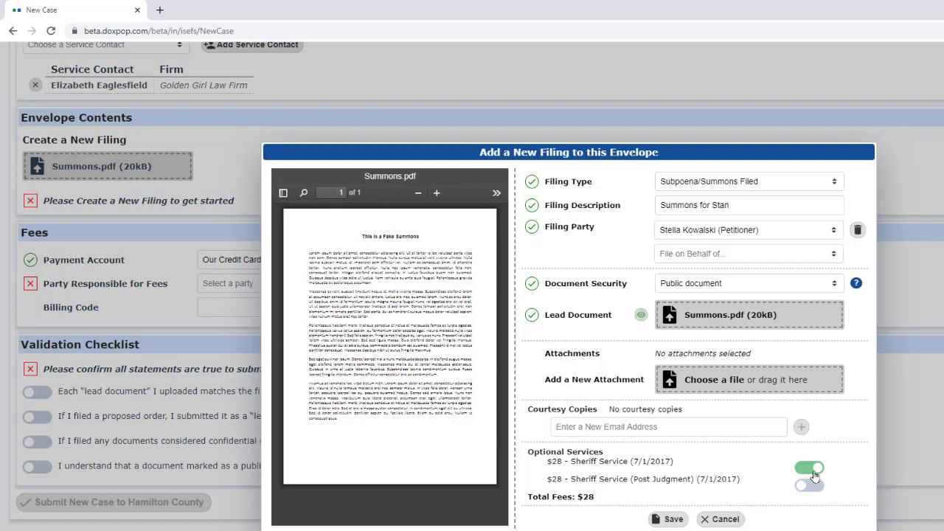
left_click(672, 519)
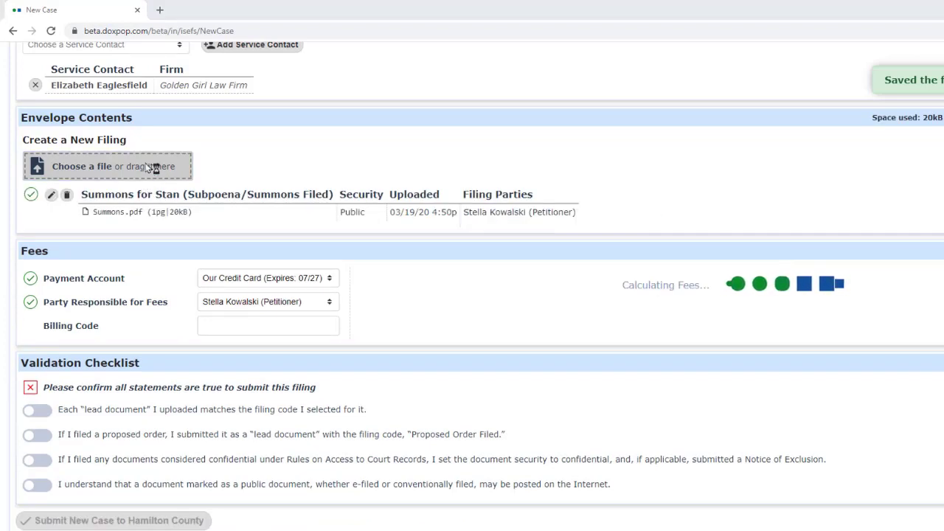
Load Petition for dissoluton.pdf as a Petition described 'Petition for Dissolution' with Public document security
left_click(151, 168)
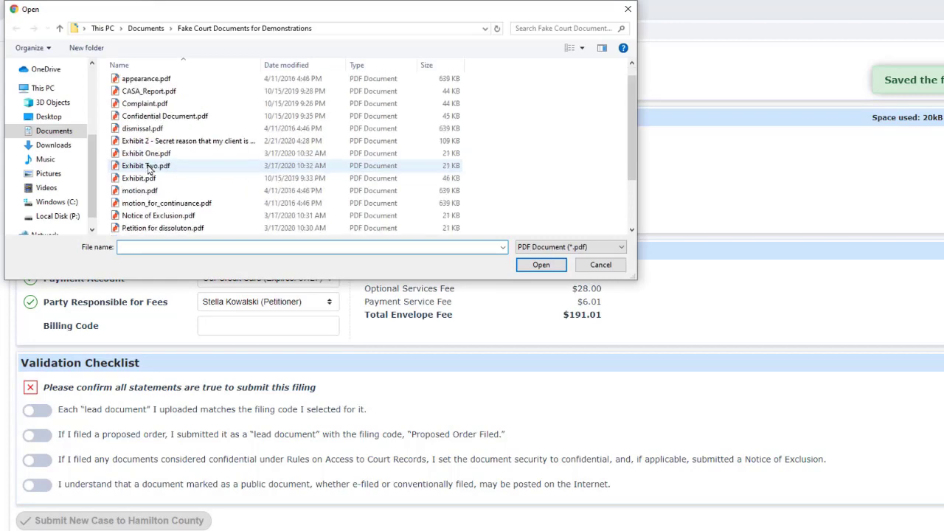
scroll(147, 168, "down", 1)
double_click(170, 205)
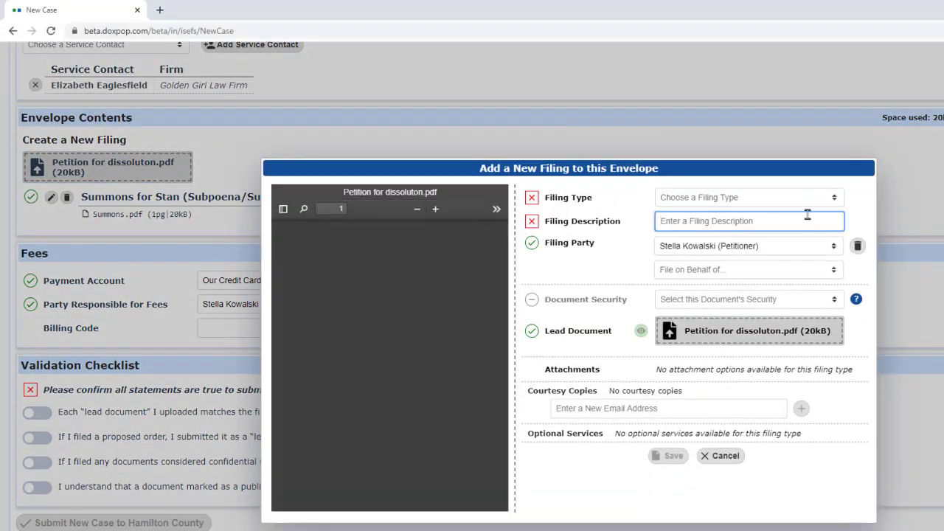
left_click(806, 198)
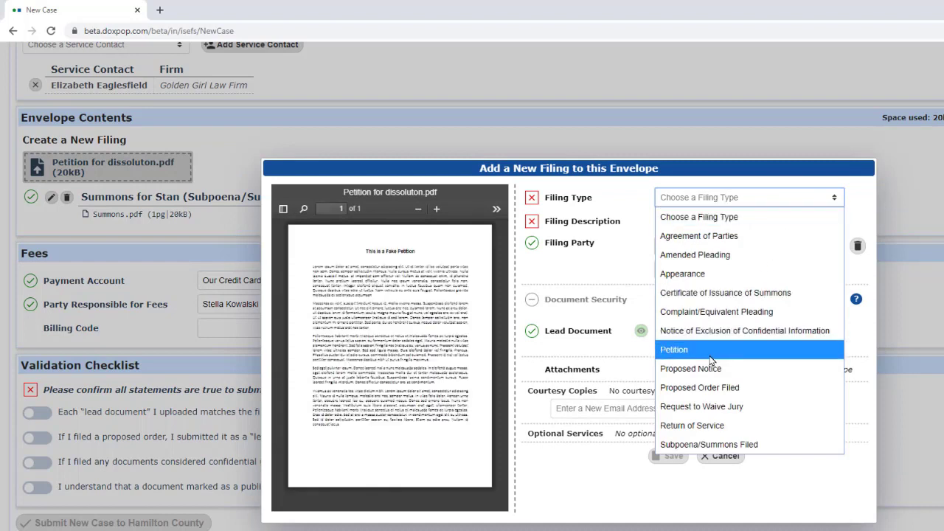
left_click(710, 358)
left_click(775, 209)
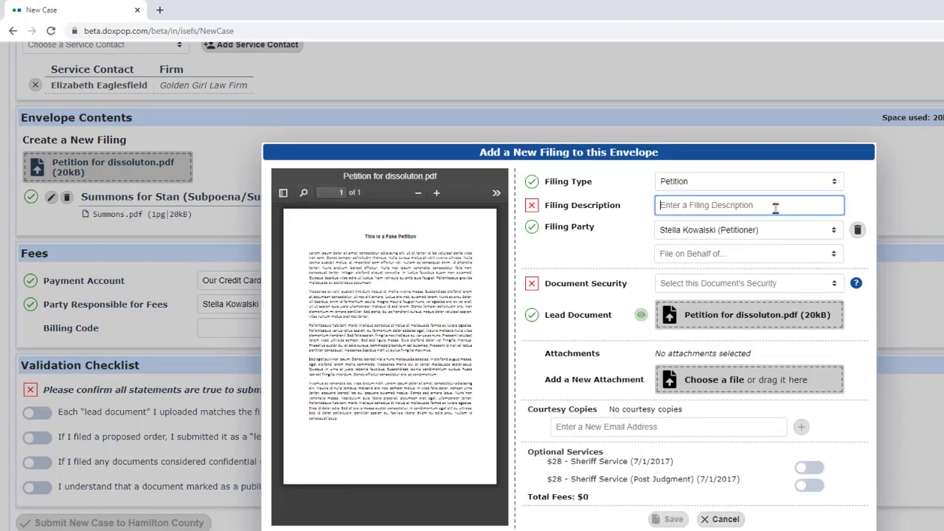
type("Petition for Dissolution")
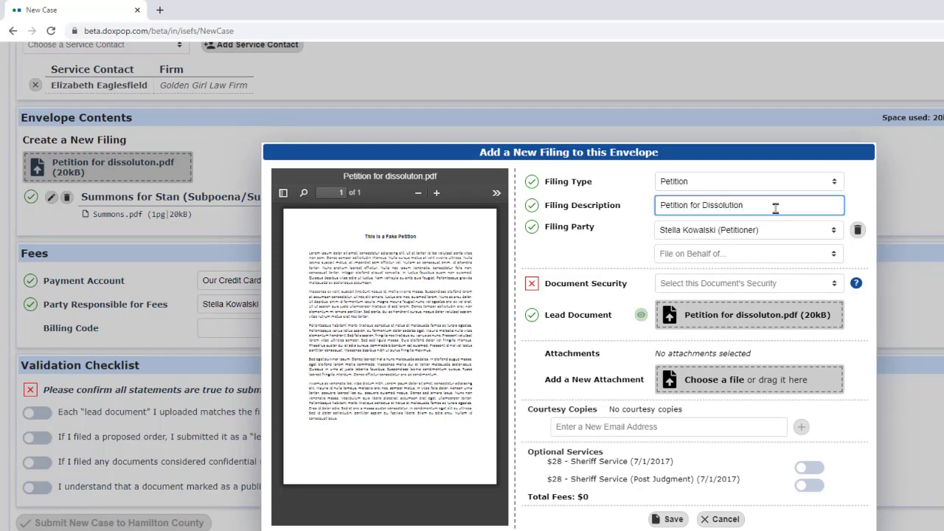
key("Tab")
key("Tab")
key("Tab")
key("Tab")
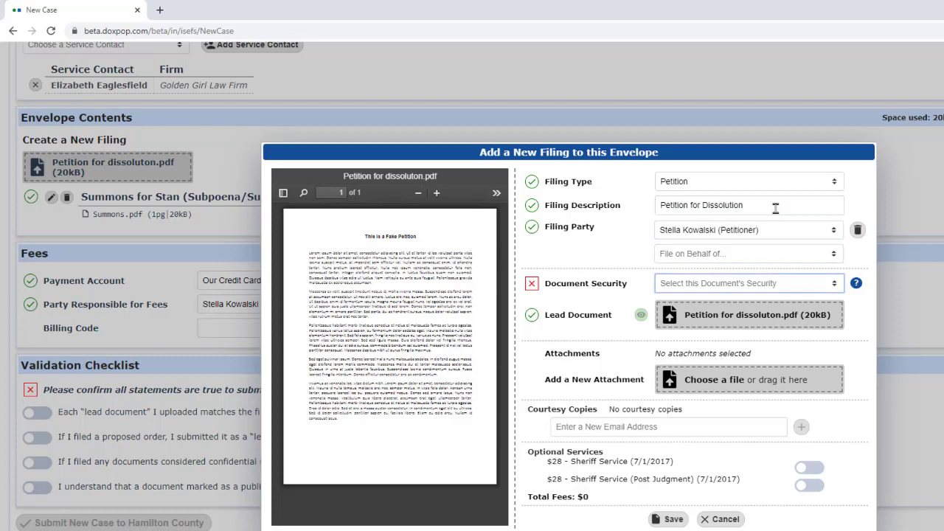
key("Down")
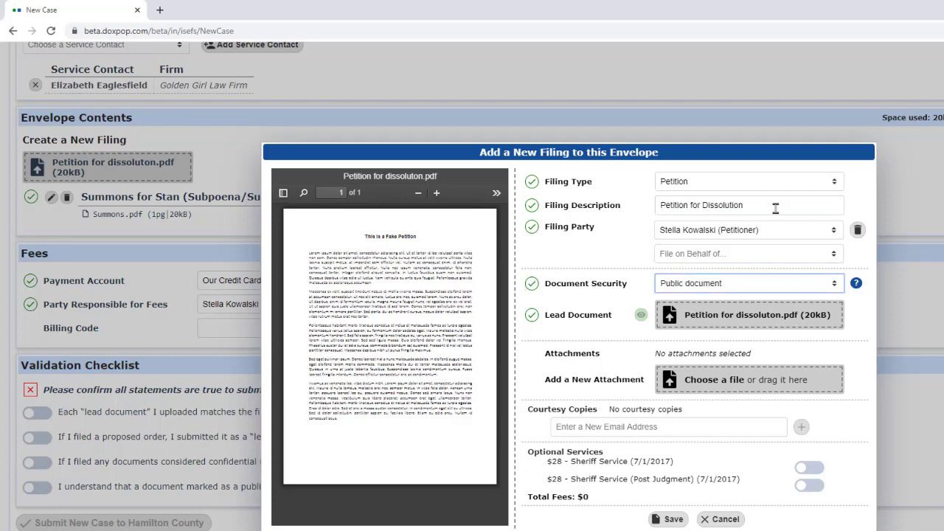
left_click(752, 380)
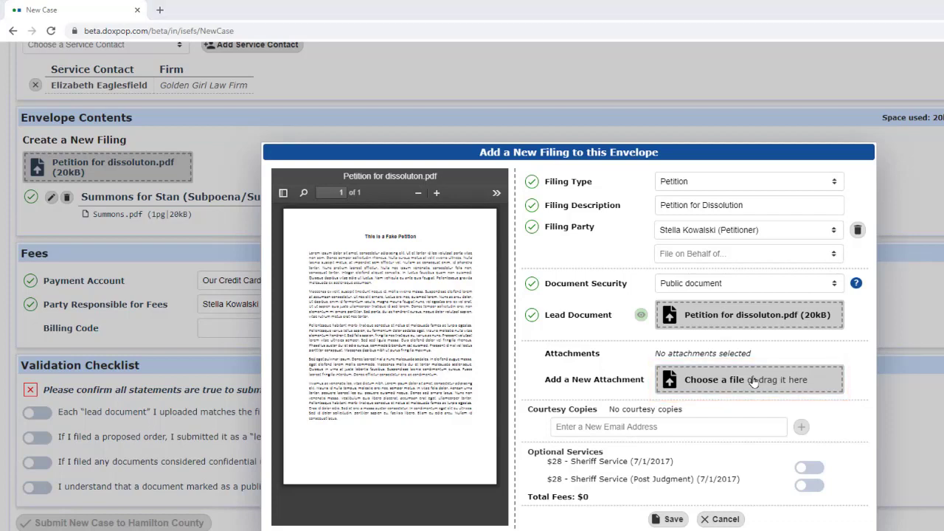
Attach Exhibit One.pdf to the petition and inspect the enlarged petition preview
left_click(752, 380)
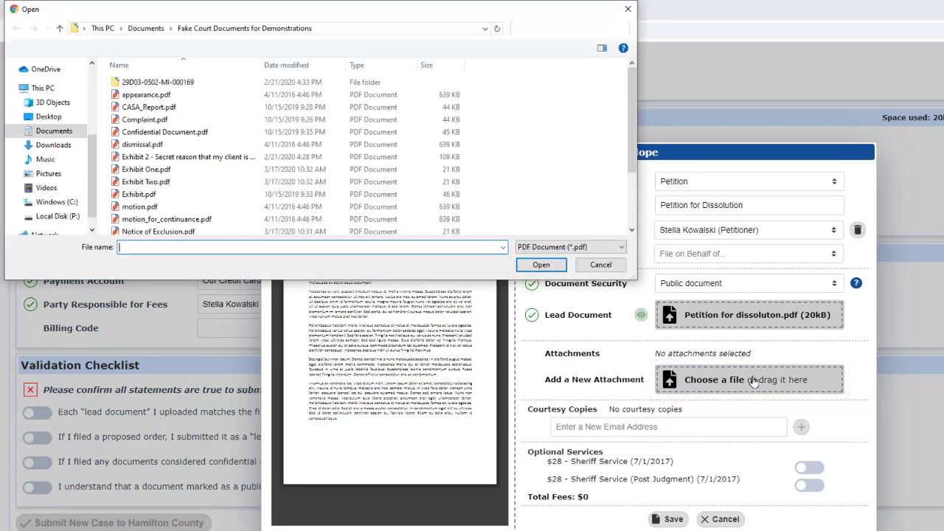
double_click(158, 170)
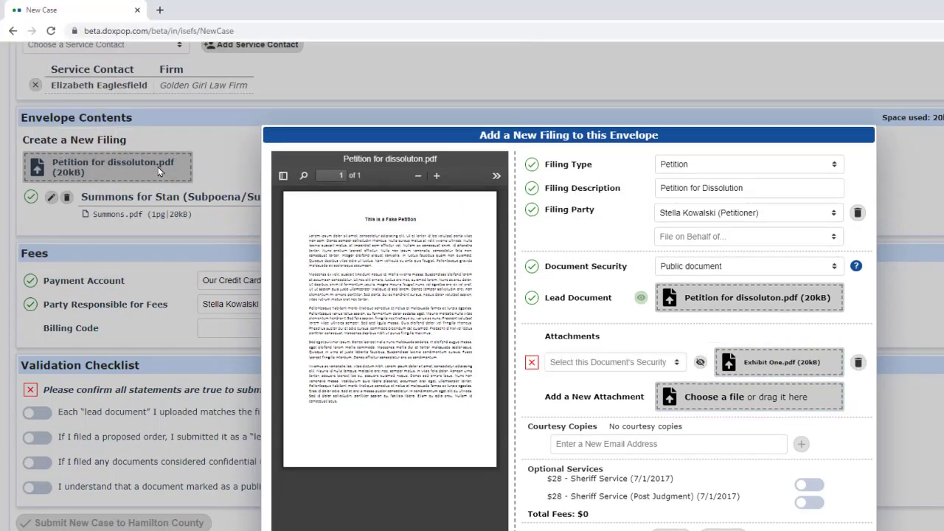
left_click(435, 177)
left_click(435, 176)
left_click(435, 176)
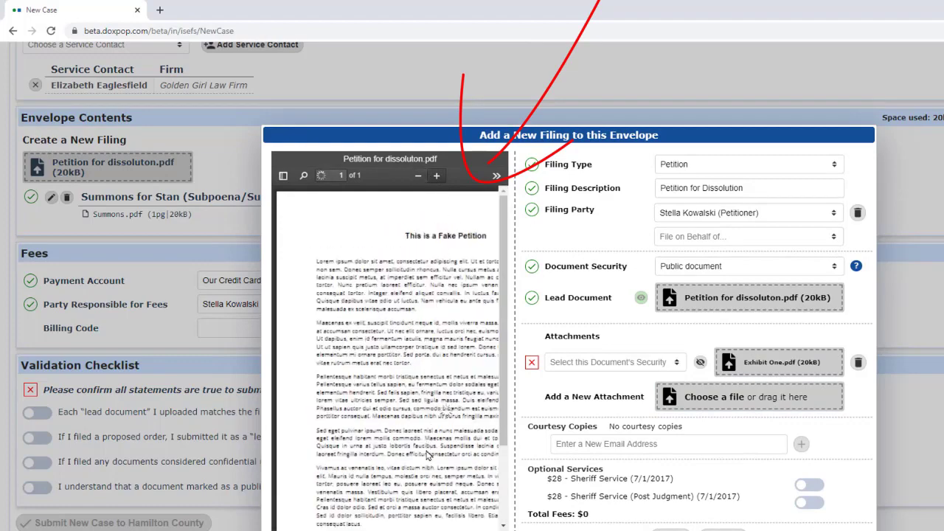
scroll(387, 354, "down", 3)
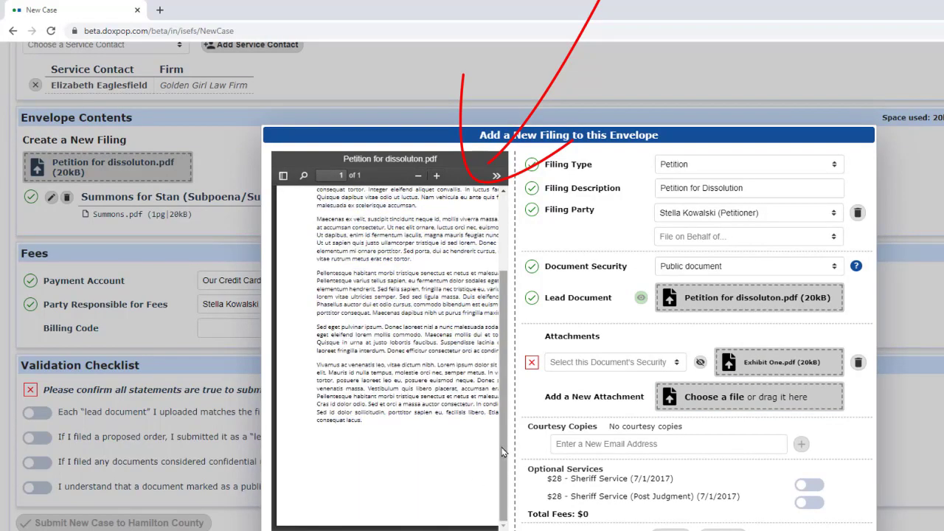
scroll(436, 492, "up", 3)
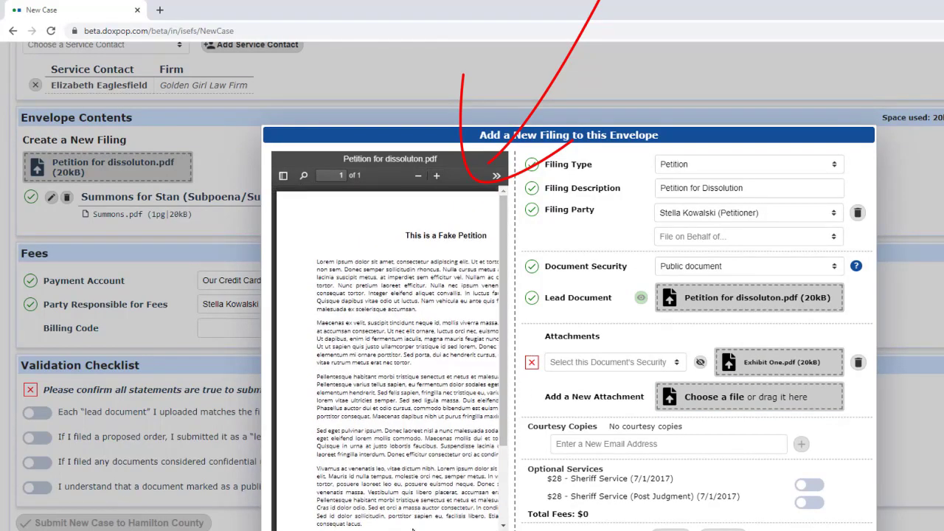
scroll(486, 516, "right", 3)
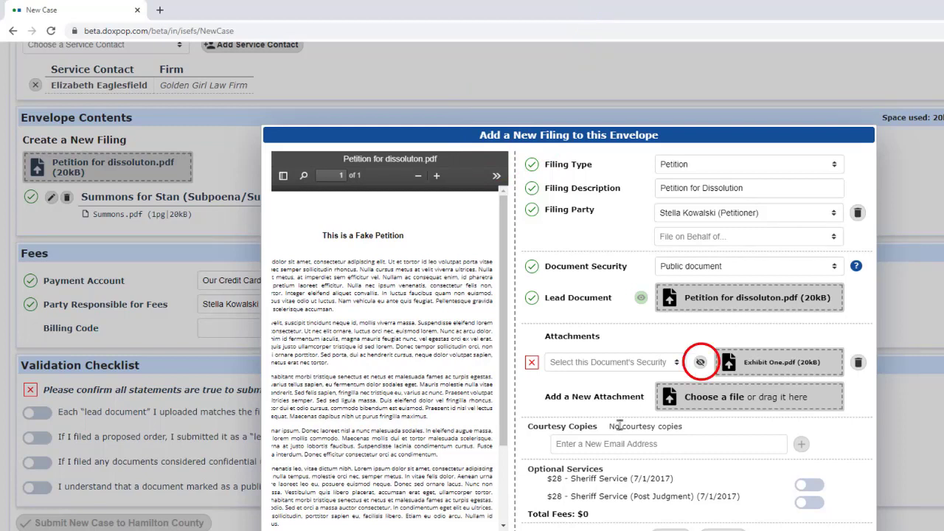
Preview Exhibit One, set its security to Public document, and save the petition filing
left_click(700, 364)
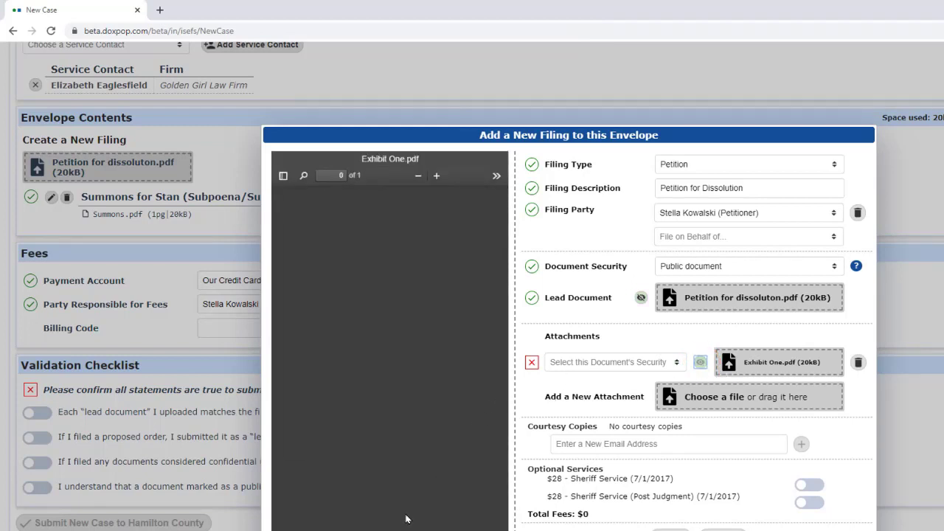
left_click(437, 176)
left_click(437, 176)
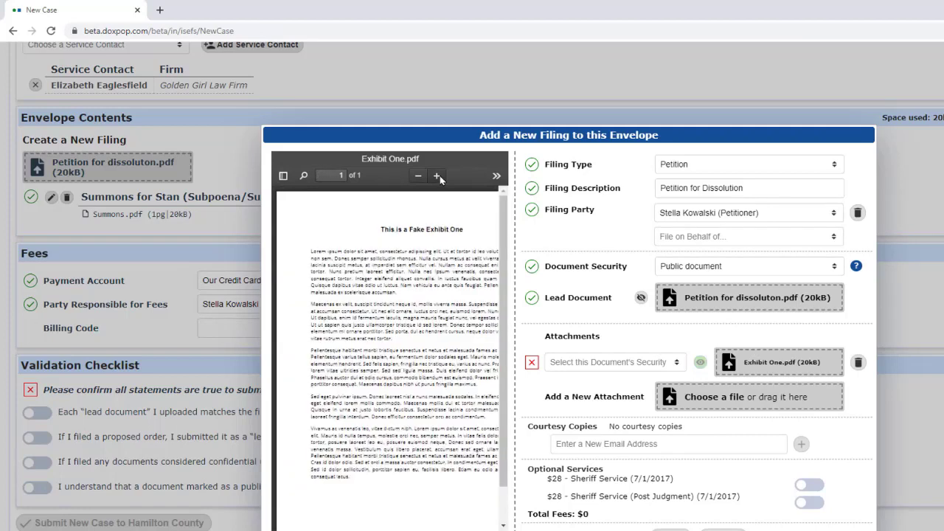
left_click(631, 365)
left_click(612, 419)
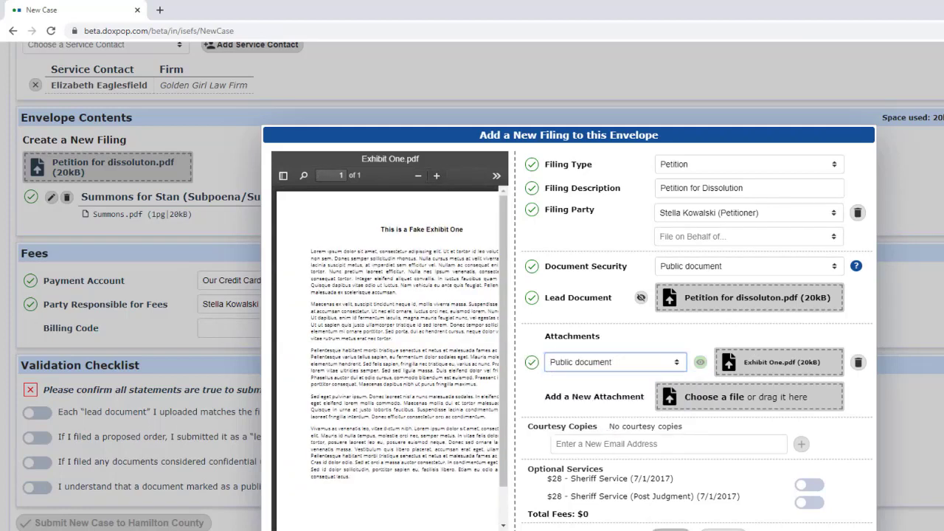
left_click(669, 528)
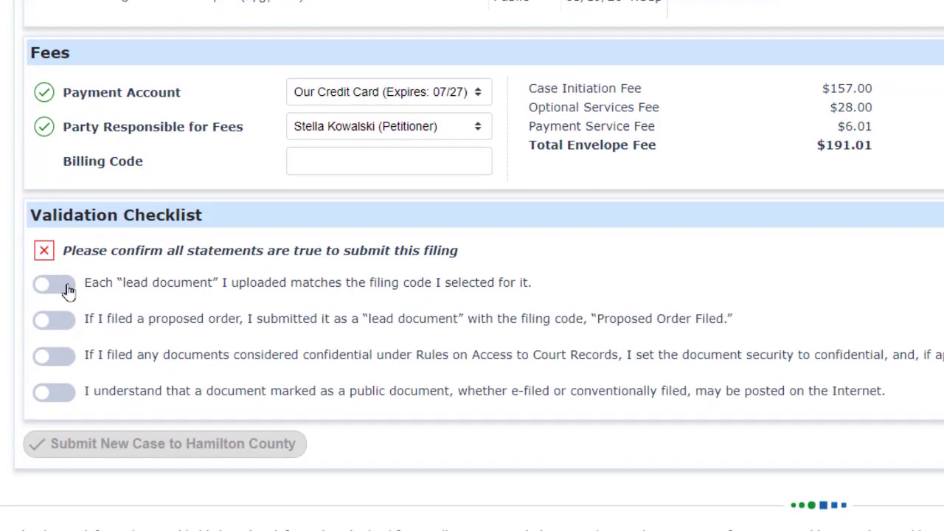
Check all four validation affirmations and submit the new case to Hamilton County
left_click(68, 288)
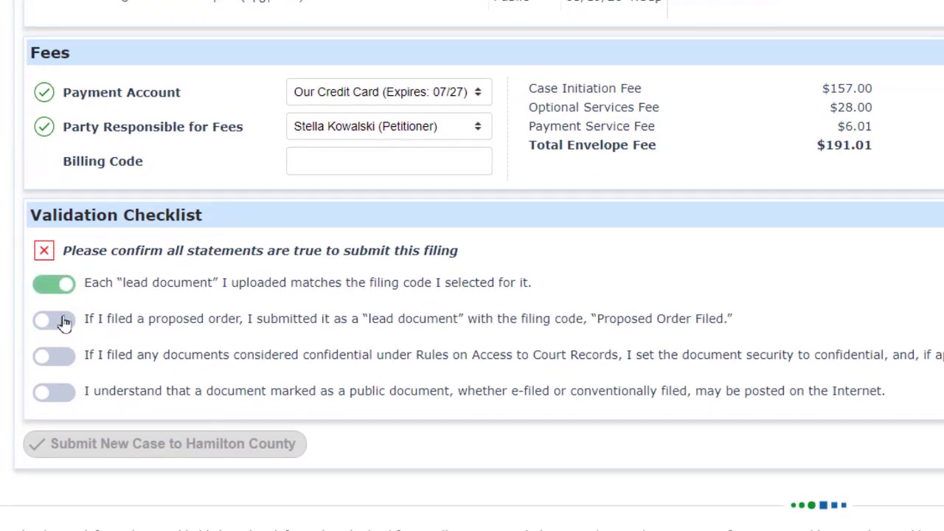
left_click(64, 320)
left_click(69, 359)
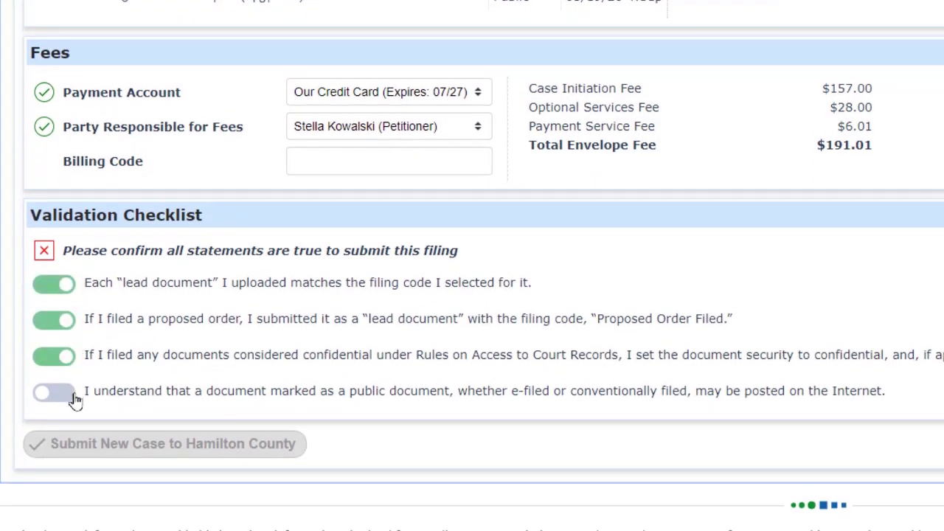
left_click(73, 394)
left_click(129, 453)
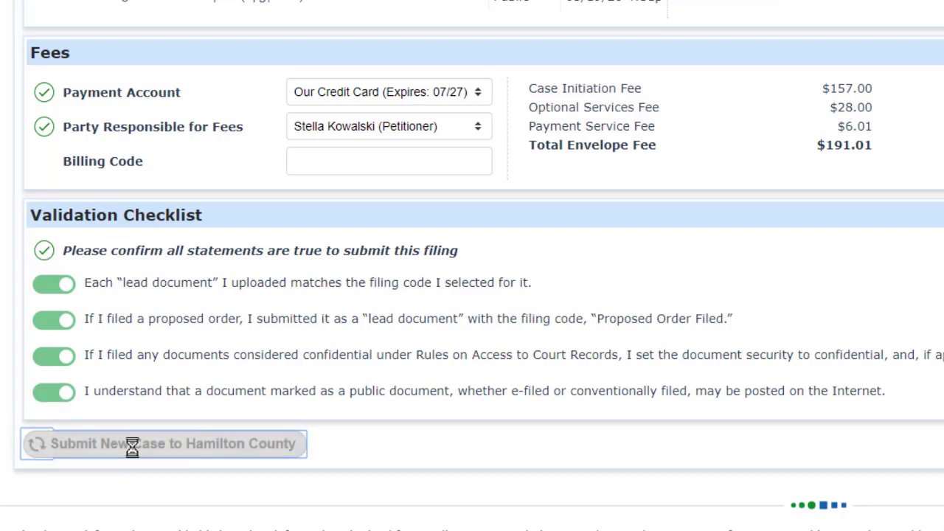